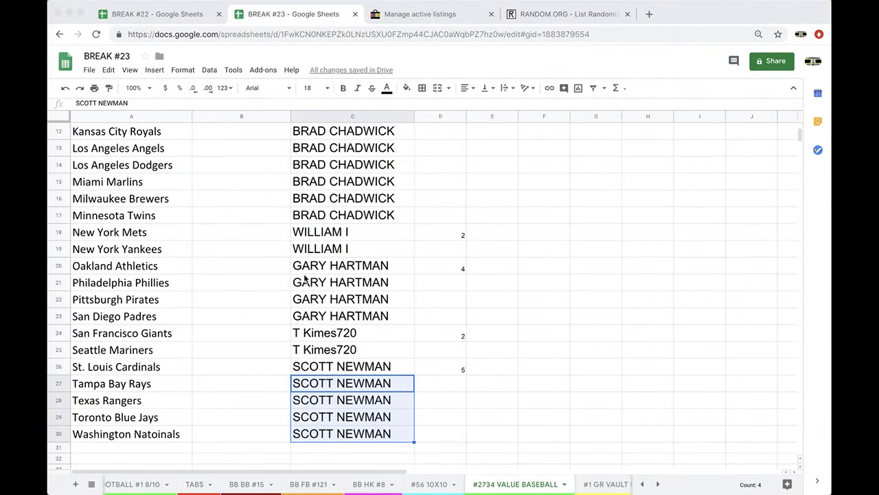
- Copy all the participant names in column C of the #2734 VALUE BASEBALL sheet
{"action": "scroll", "coordinate": [305, 277], "scroll_direction": "up", "scroll_amount": 5}
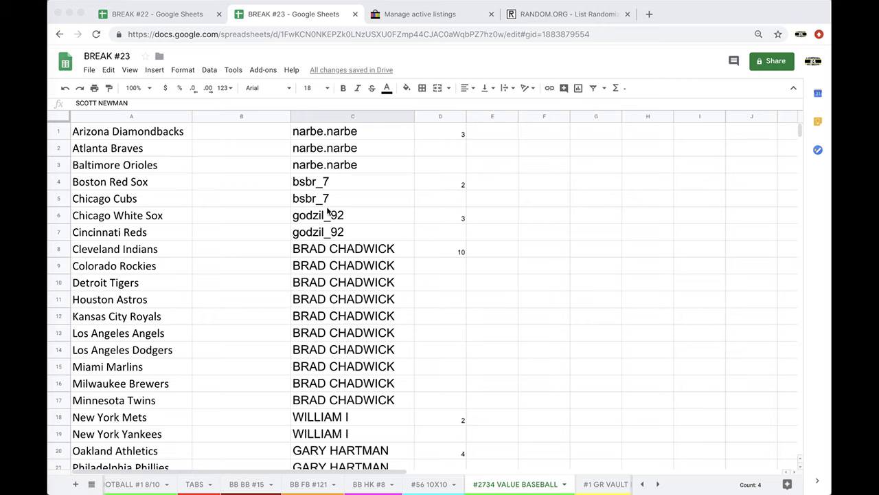
{"action": "scroll", "coordinate": [346, 147], "scroll_direction": "down", "scroll_amount": 1}
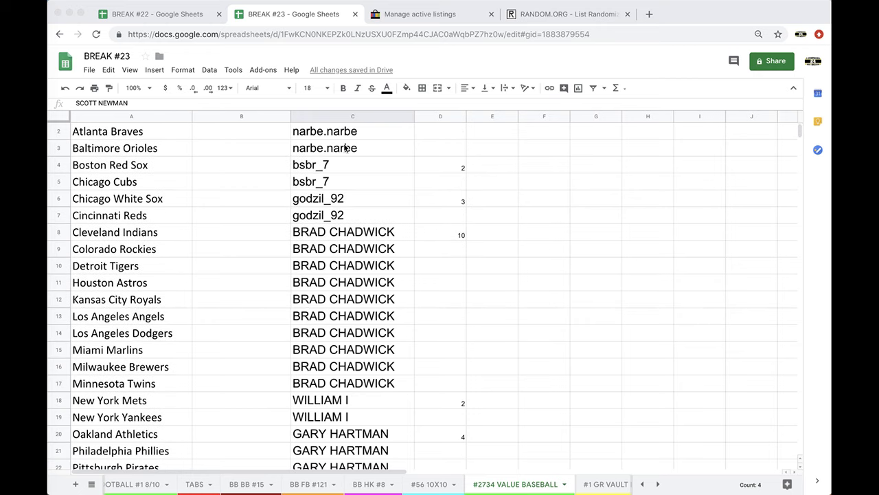
{"action": "scroll", "coordinate": [346, 147], "scroll_direction": "down", "scroll_amount": 4}
{"action": "scroll", "coordinate": [339, 157], "scroll_direction": "down", "scroll_amount": 3}
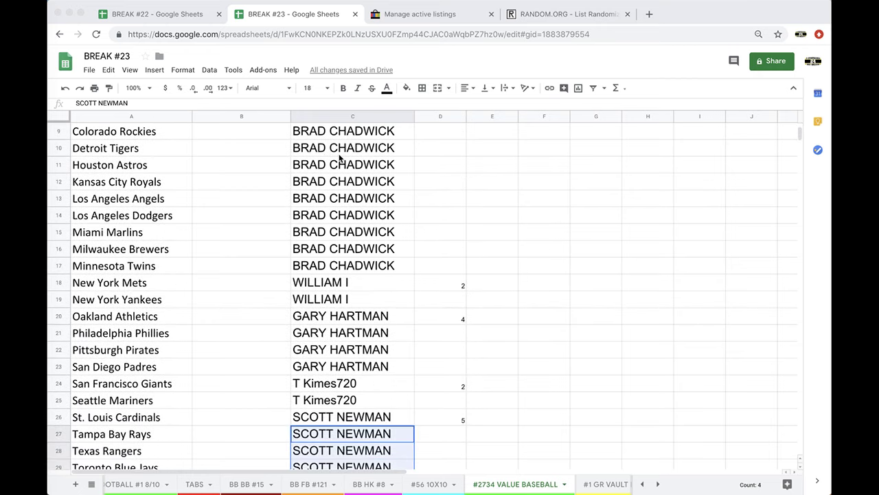
{"action": "scroll", "coordinate": [339, 158], "scroll_direction": "down", "scroll_amount": 2}
{"action": "scroll", "coordinate": [339, 158], "scroll_direction": "down", "scroll_amount": 1}
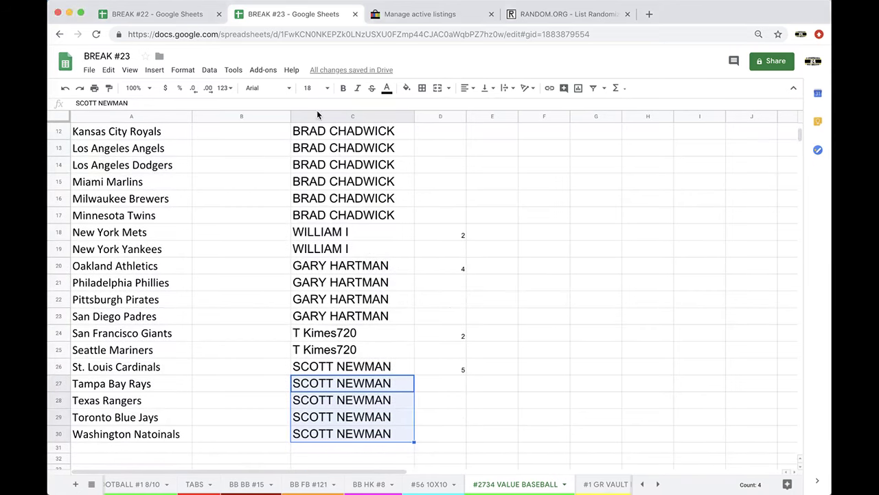
{"action": "left_click", "coordinate": [307, 117]}
- Switch to RANDOM.ORG, load a blank List Randomizer form, paste the copied participant names and randomize them
{"action": "left_click", "coordinate": [550, 13]}
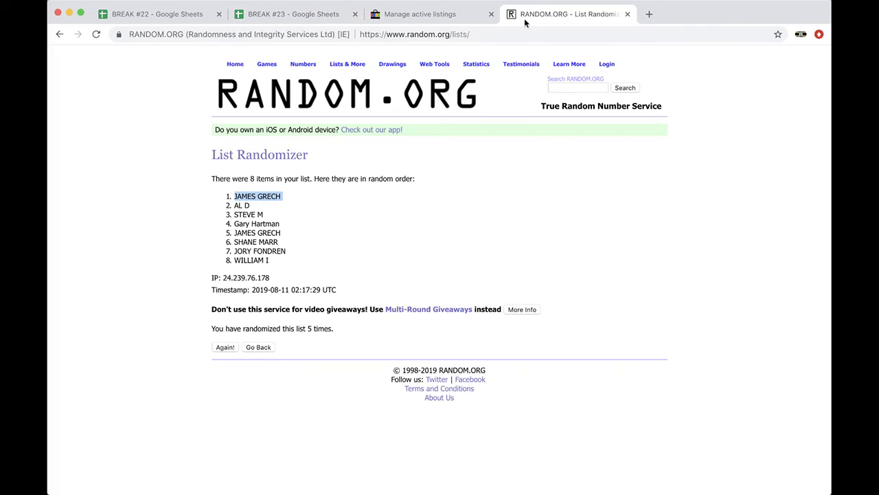
{"action": "left_click", "coordinate": [511, 33]}
{"action": "key", "text": "Return"}
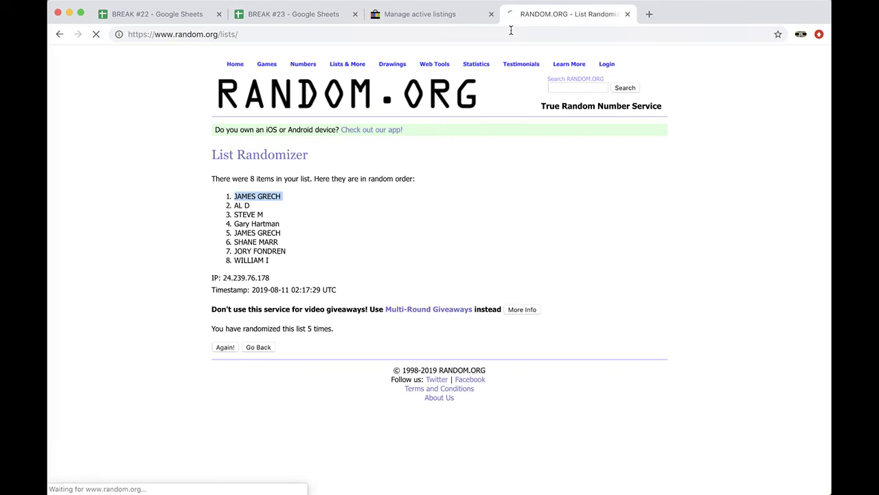
{"action": "left_click", "coordinate": [385, 314]}
{"action": "left_click", "coordinate": [231, 406]}
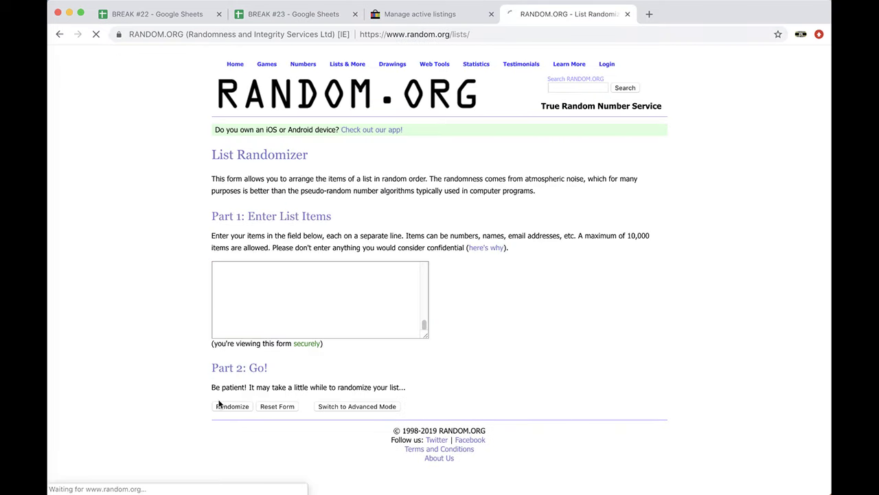
- Repeat the randomization of the participant list until it has been randomized 5 times
{"action": "scroll", "coordinate": [192, 385], "scroll_direction": "down", "scroll_amount": 3}
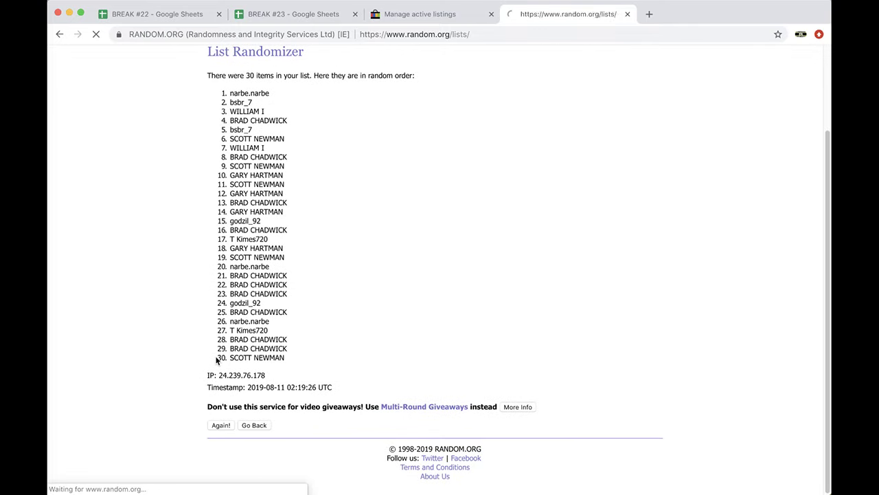
{"action": "left_click", "coordinate": [217, 423]}
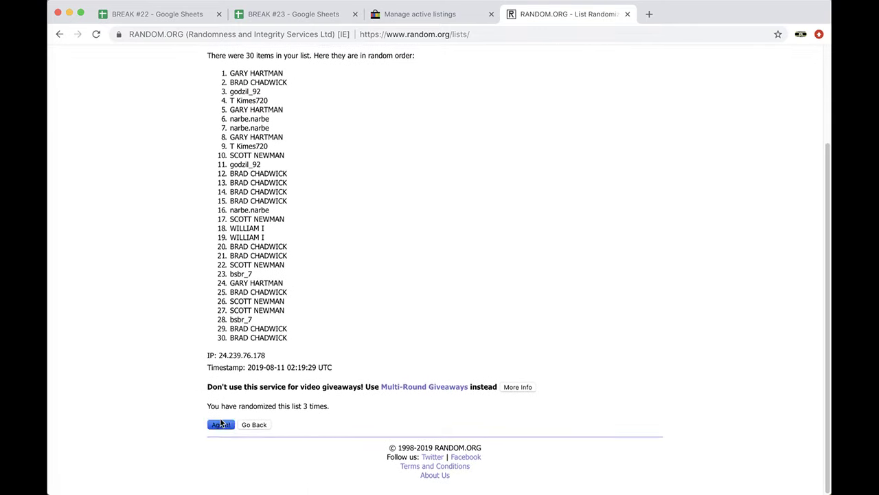
{"action": "left_click", "coordinate": [220, 424]}
{"action": "left_click", "coordinate": [221, 425]}
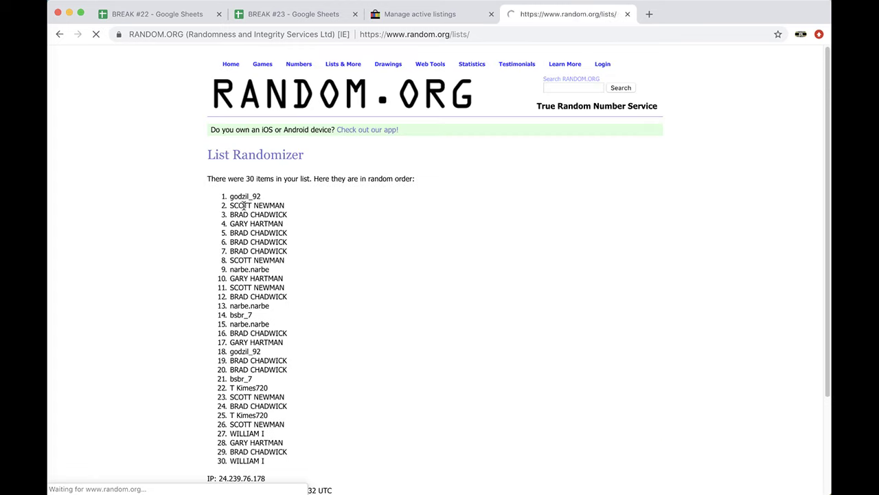
- Copy all 30 randomized names and paste them into column B of the BREAK #23 spreadsheet, starting at B1
{"action": "left_click_drag", "start_coordinate": [230, 194], "coordinate": [300, 340]}
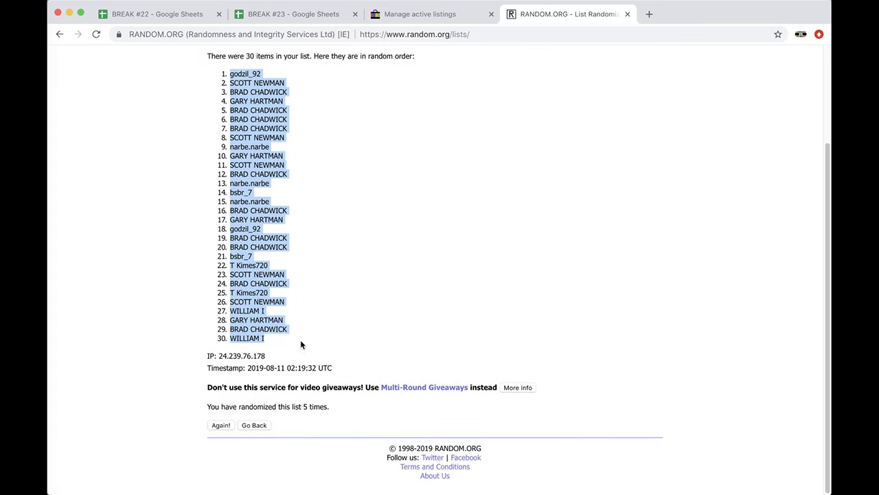
{"action": "left_click", "coordinate": [294, 14]}
{"action": "scroll", "coordinate": [236, 140], "scroll_direction": "up", "scroll_amount": 5}
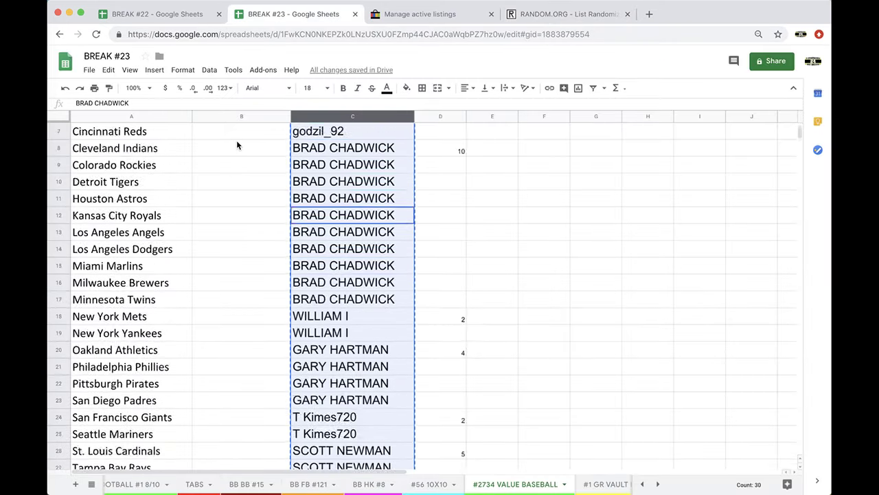
{"action": "left_click", "coordinate": [230, 131]}
{"action": "key", "text": "super+v"}
- Set the pasted names in column B to font size 18 and sort the sheet by column B, A → Z
{"action": "left_click", "coordinate": [327, 88]}
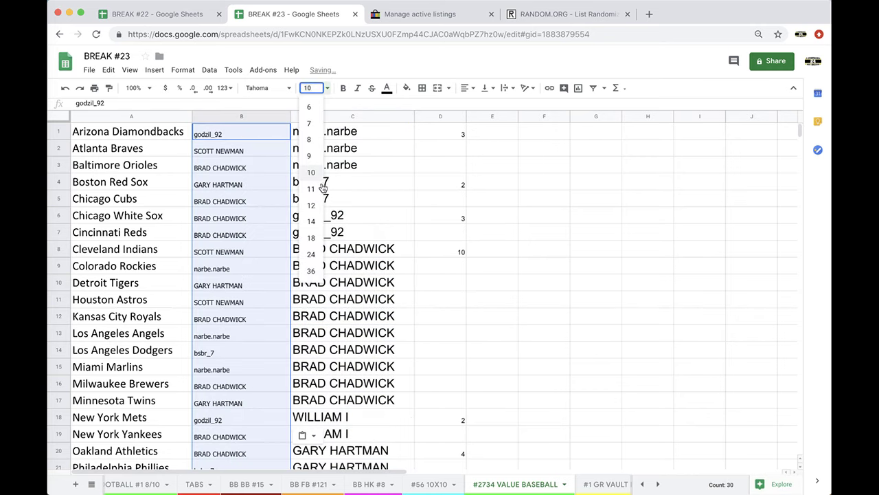
{"action": "left_click", "coordinate": [311, 240]}
{"action": "left_click", "coordinate": [209, 70]}
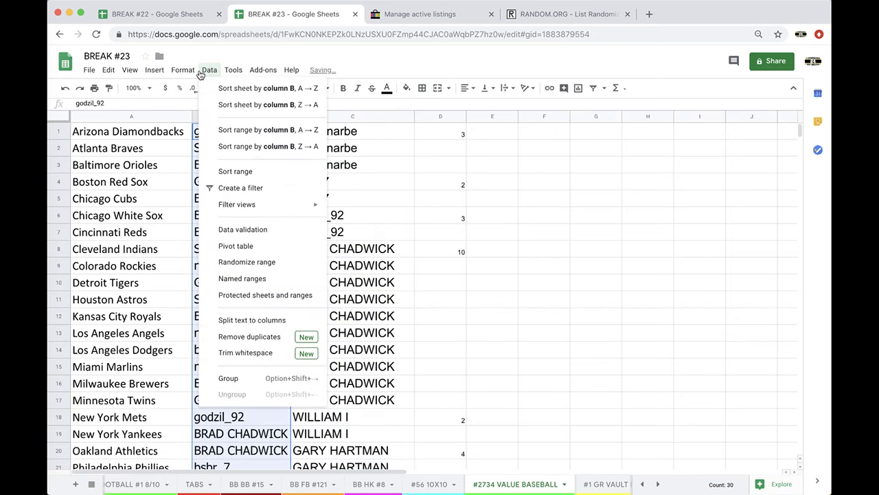
{"action": "left_click", "coordinate": [220, 88]}
{"action": "left_click", "coordinate": [228, 139]}
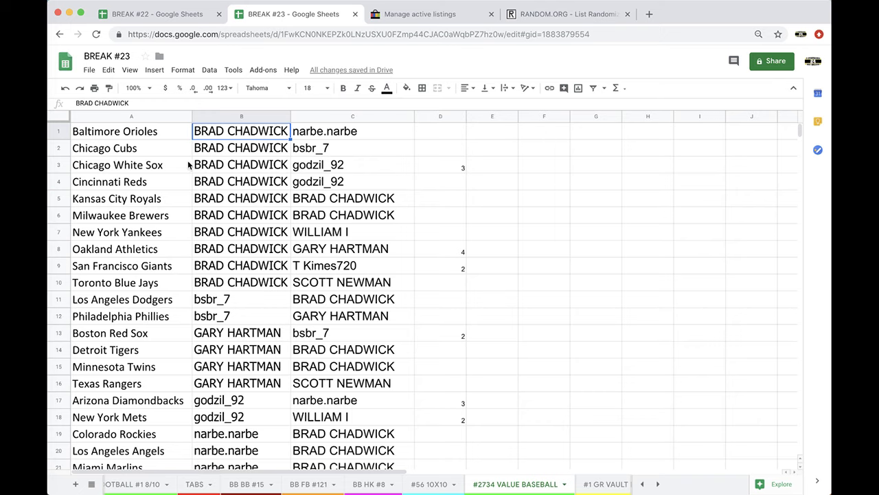
- Review which teams in column A are assigned to each participant in column B, through row 30
{"action": "scroll", "coordinate": [229, 171], "scroll_direction": "down", "scroll_amount": 1}
{"action": "scroll", "coordinate": [229, 170], "scroll_direction": "down", "scroll_amount": 2}
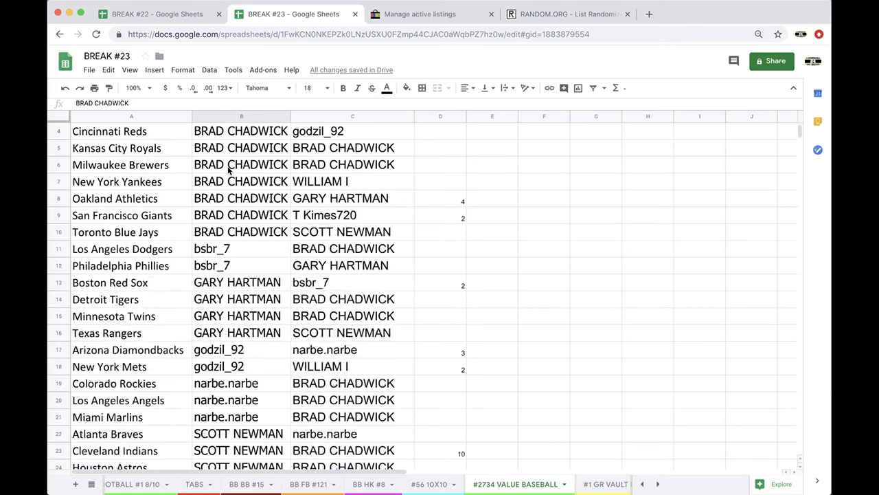
{"action": "scroll", "coordinate": [229, 171], "scroll_direction": "down", "scroll_amount": 3}
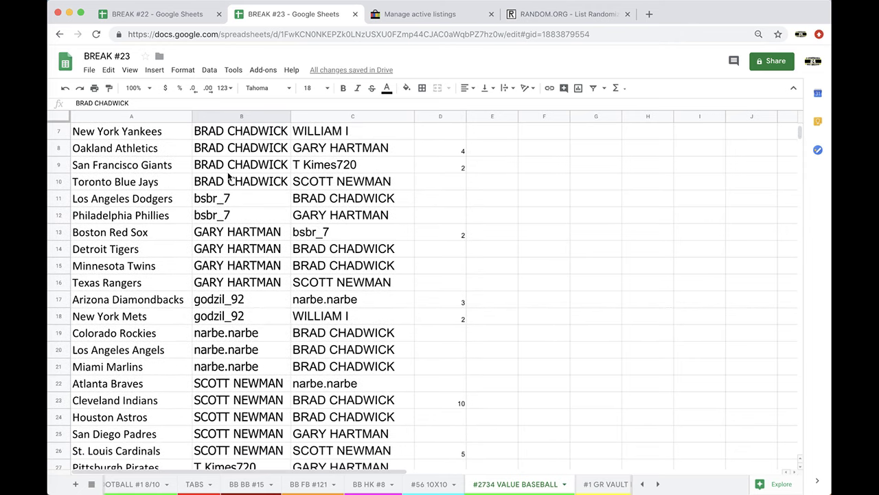
{"action": "scroll", "coordinate": [229, 177], "scroll_direction": "down", "scroll_amount": 1}
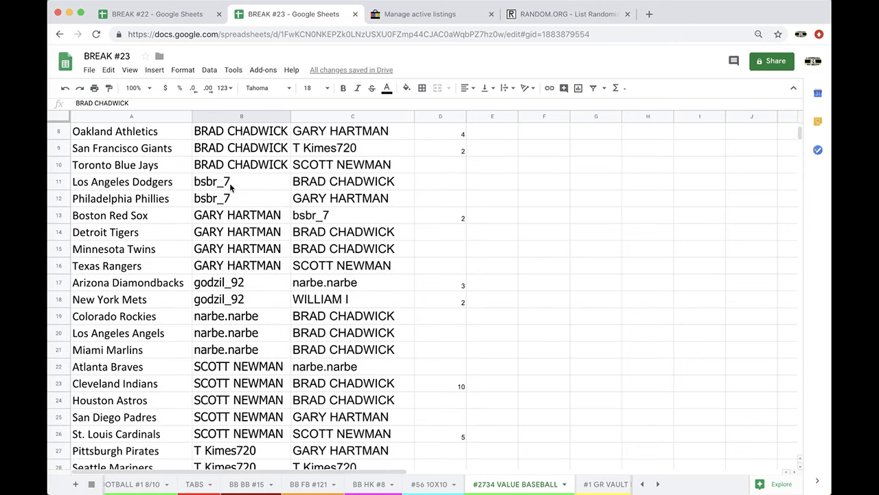
{"action": "scroll", "coordinate": [230, 183], "scroll_direction": "down", "scroll_amount": 4}
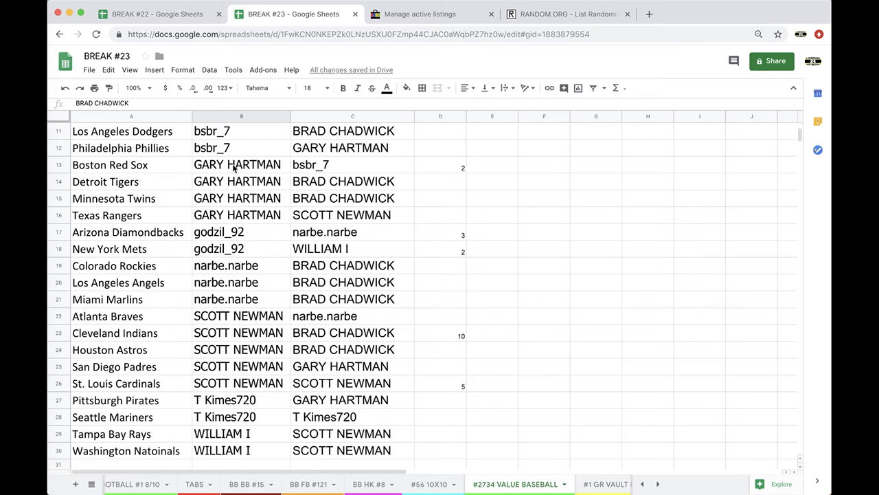
{"action": "scroll", "coordinate": [234, 170], "scroll_direction": "down", "scroll_amount": 1}
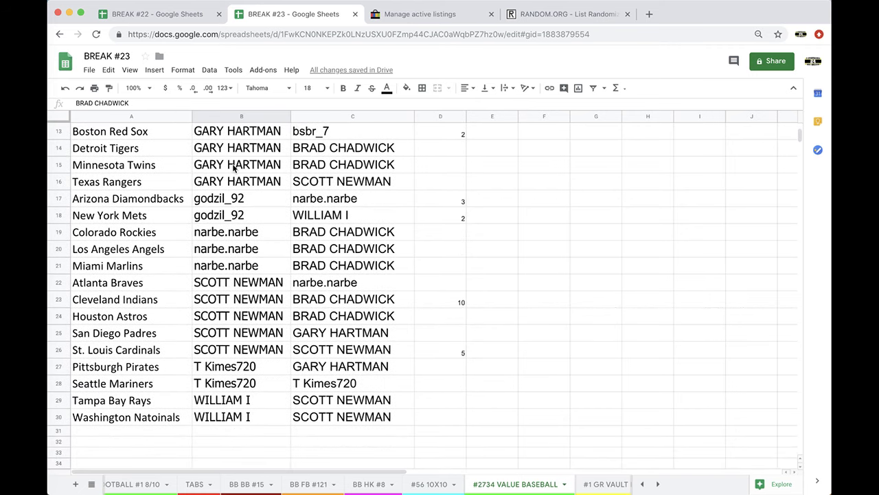
{"action": "scroll", "coordinate": [234, 168], "scroll_direction": "down", "scroll_amount": 2}
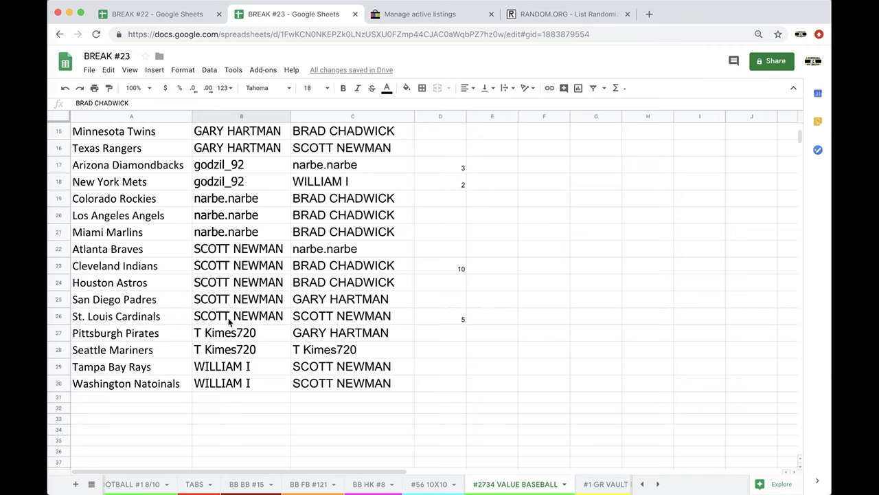
{"action": "scroll", "coordinate": [234, 244], "scroll_direction": "down", "scroll_amount": 1}
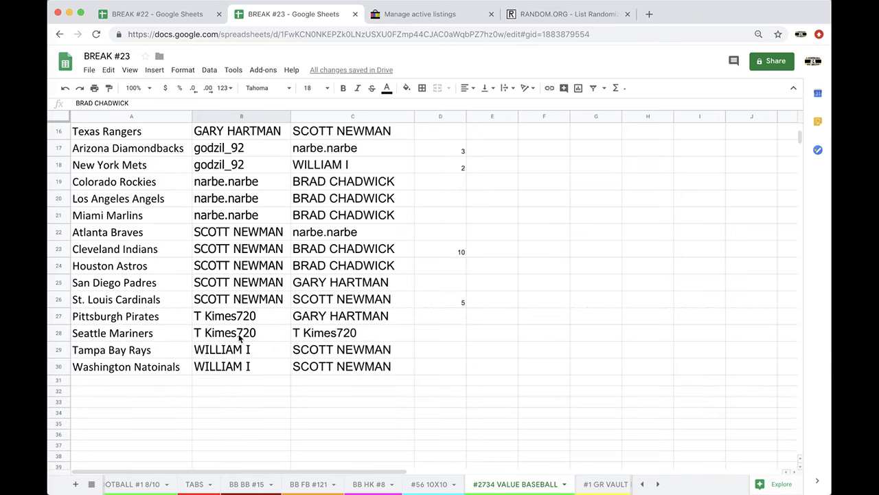
{"action": "scroll", "coordinate": [240, 335], "scroll_direction": "up", "scroll_amount": 1}
{"action": "scroll", "coordinate": [239, 335], "scroll_direction": "up", "scroll_amount": 1}
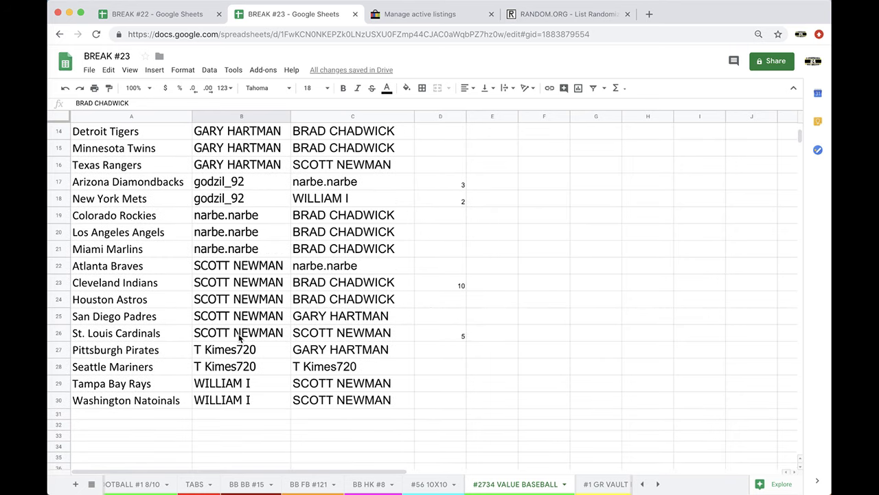
{"action": "scroll", "coordinate": [240, 335], "scroll_direction": "up", "scroll_amount": 2}
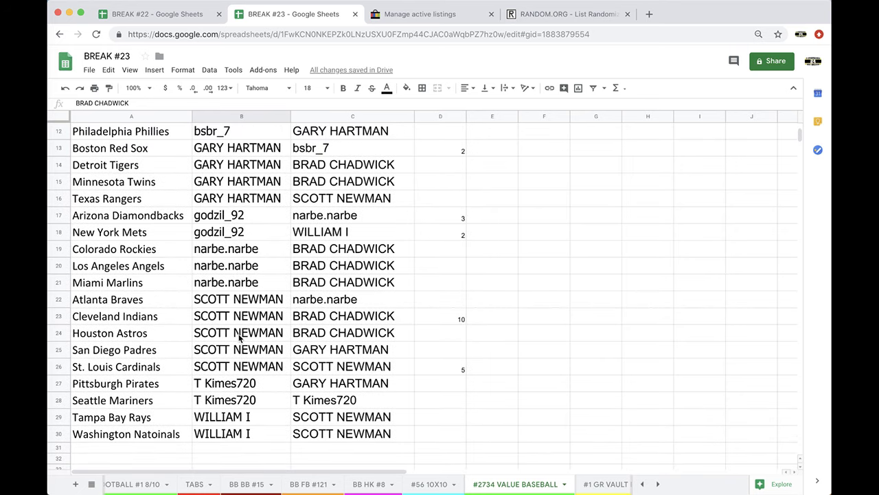
{"action": "scroll", "coordinate": [240, 335], "scroll_direction": "up", "scroll_amount": 9}
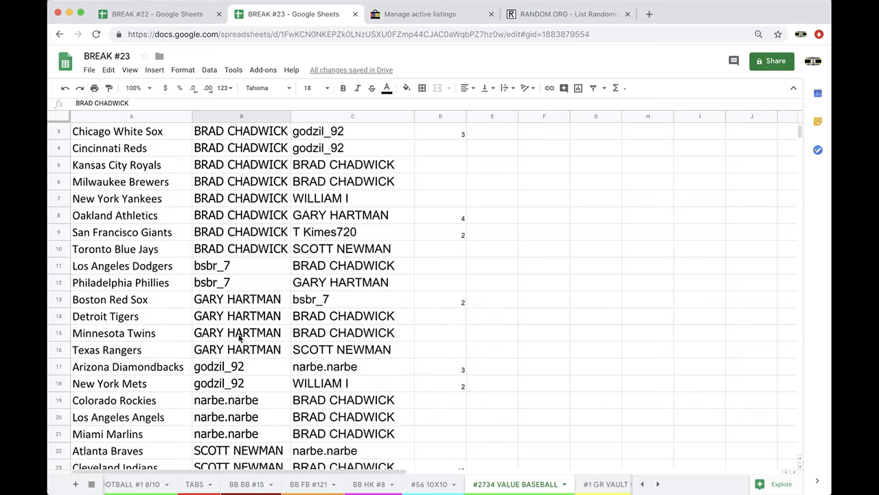
{"action": "scroll", "coordinate": [240, 336], "scroll_direction": "up", "scroll_amount": 2}
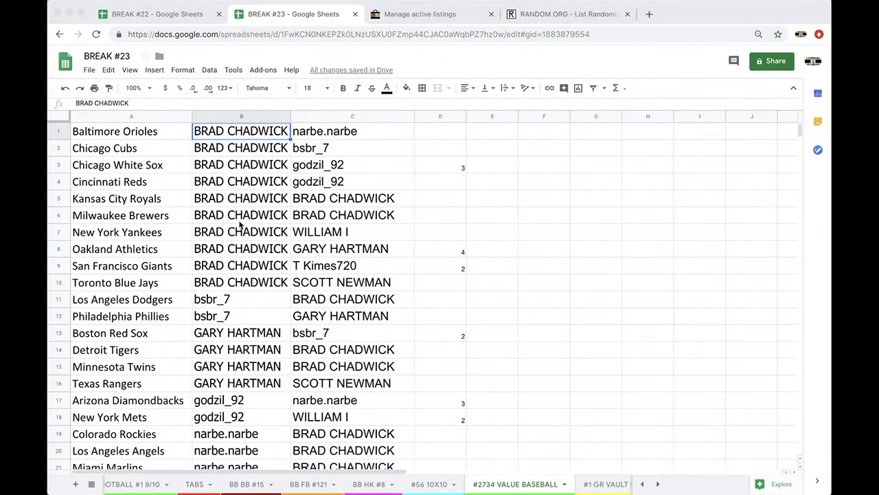
- Fill the participant cell beside Cincinnati Reds (B4) with yellow
{"action": "left_click", "coordinate": [228, 187]}
{"action": "left_click", "coordinate": [407, 88]}
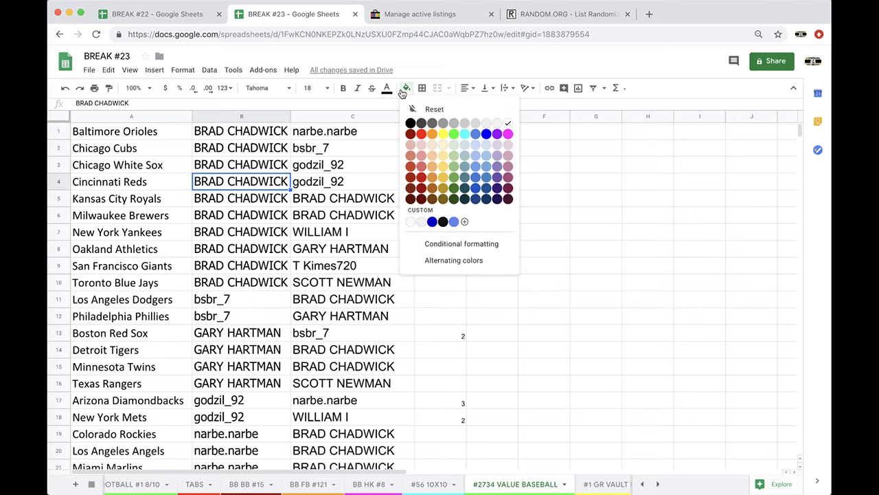
{"action": "left_click", "coordinate": [443, 137]}
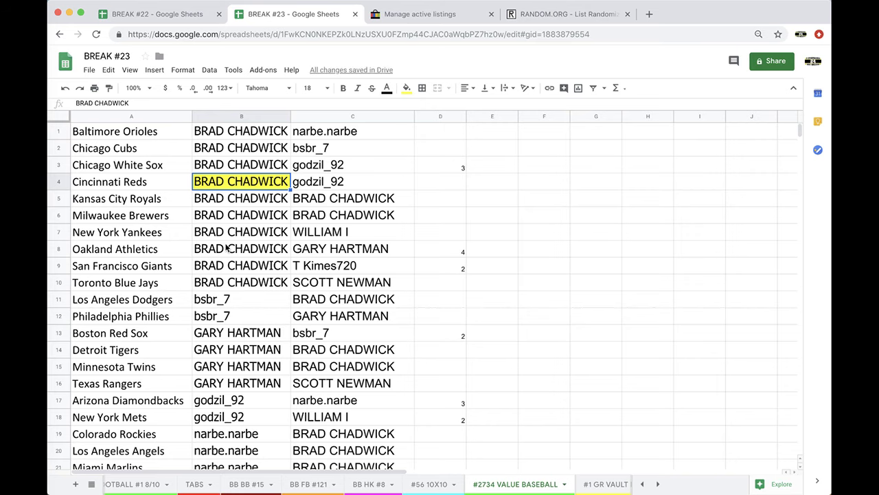
- Fill the participant cells beside Cleveland Indians (B23) and St. Louis Cardinals (B26) with cyan
{"action": "scroll", "coordinate": [227, 248], "scroll_direction": "down", "scroll_amount": 4}
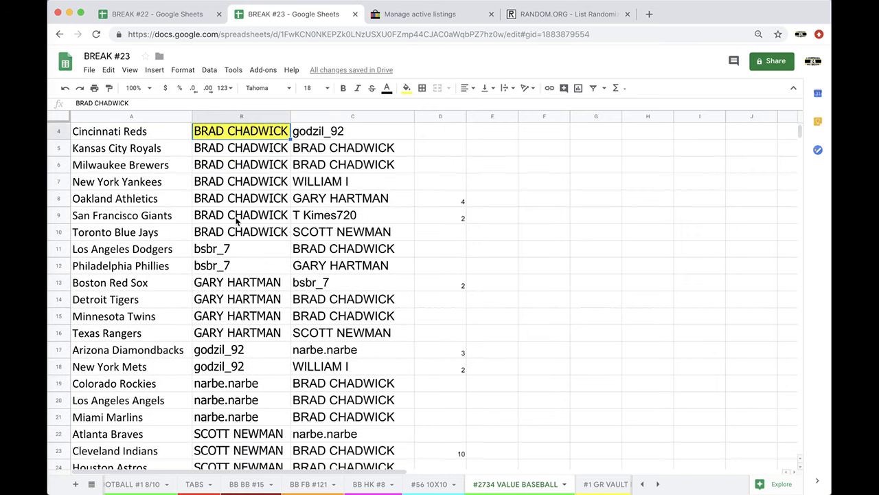
{"action": "scroll", "coordinate": [236, 220], "scroll_direction": "down", "scroll_amount": 6}
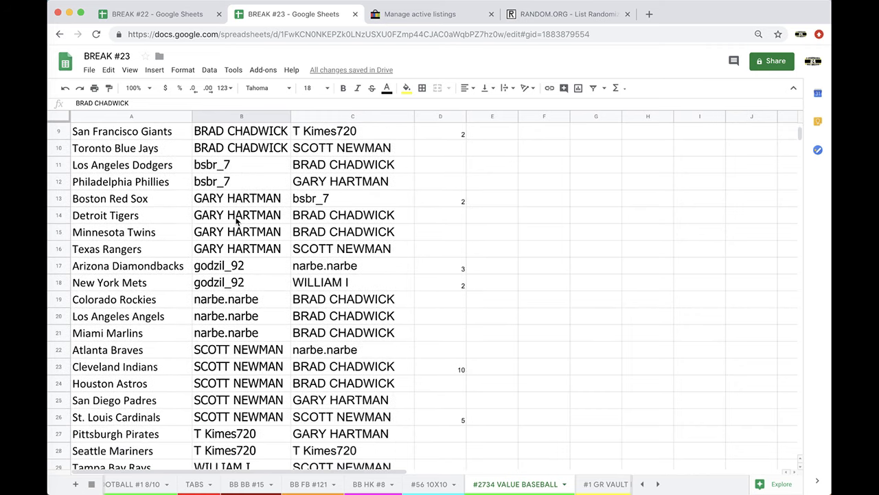
{"action": "scroll", "coordinate": [235, 220], "scroll_direction": "down", "scroll_amount": 1}
{"action": "left_click", "coordinate": [231, 315]}
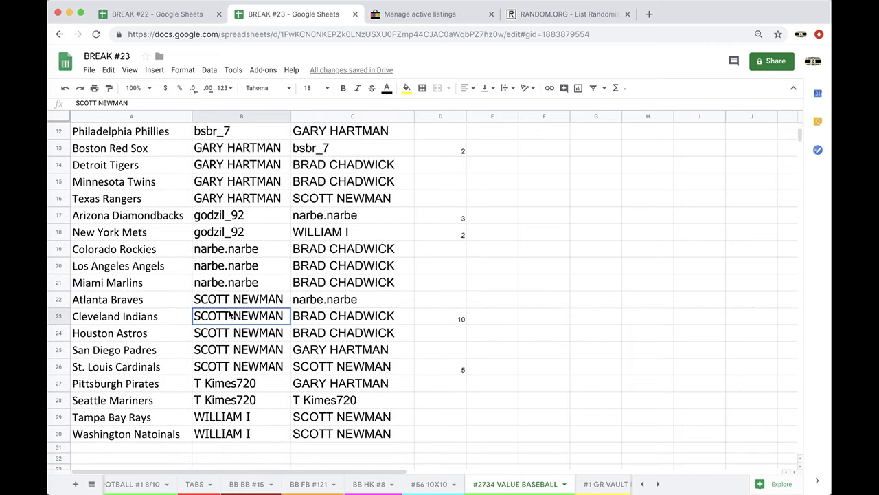
{"action": "left_click", "coordinate": [407, 87]}
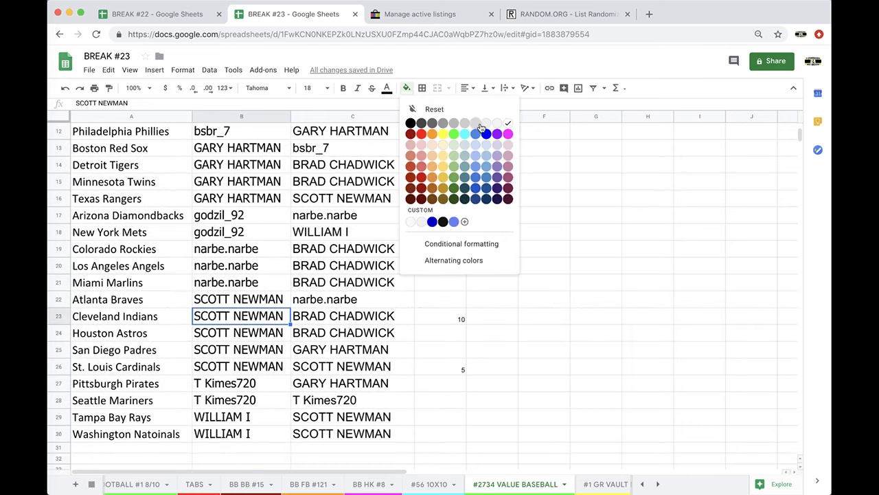
{"action": "left_click", "coordinate": [464, 133]}
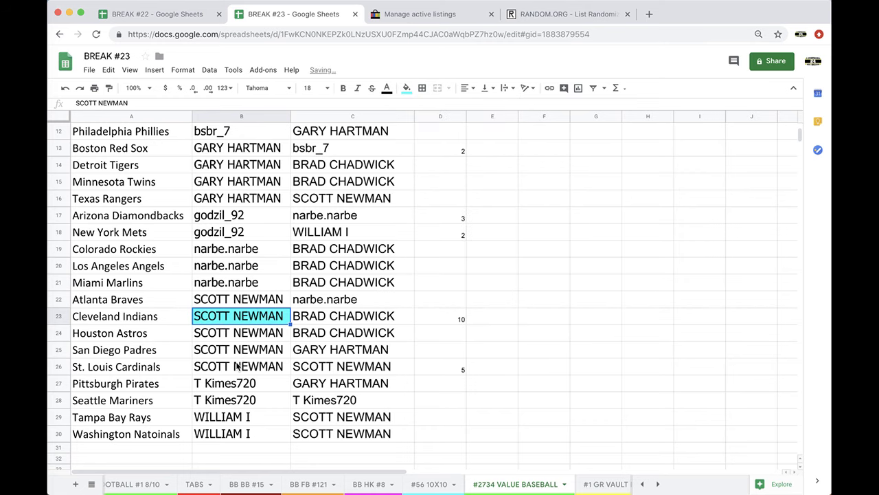
{"action": "left_click", "coordinate": [238, 367]}
{"action": "left_click", "coordinate": [407, 88]}
{"action": "left_click", "coordinate": [465, 135]}
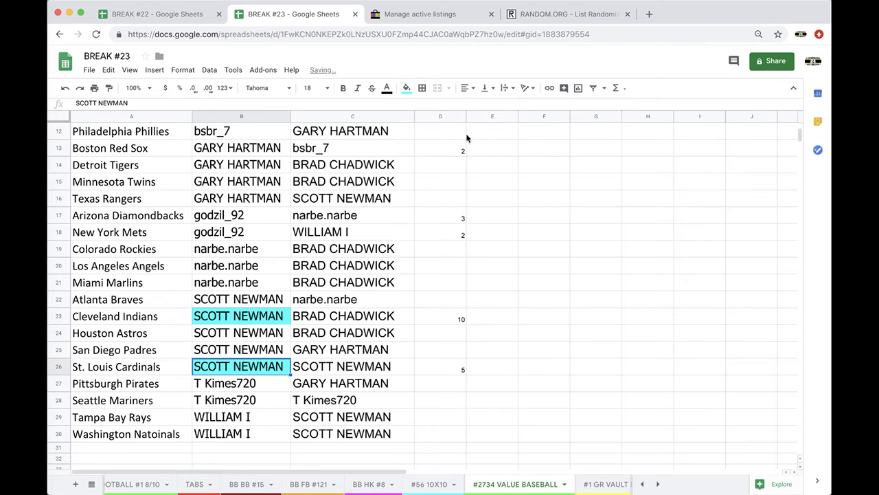
- Copy the whole of column C with the original participant names
{"action": "scroll", "coordinate": [266, 300], "scroll_direction": "up", "scroll_amount": 4}
{"action": "scroll", "coordinate": [267, 299], "scroll_direction": "up", "scroll_amount": 2}
{"action": "left_click", "coordinate": [353, 116]}
{"action": "key", "text": "super+c"}
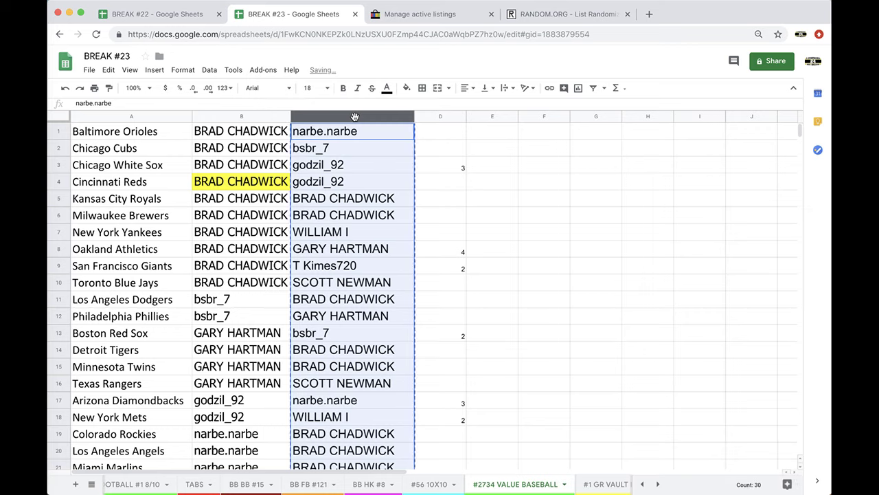
- Open a fresh List Randomizer form on RANDOM.ORG and fill its list with the copied participant names
{"action": "left_click", "coordinate": [529, 14]}
{"action": "left_click", "coordinate": [504, 32]}
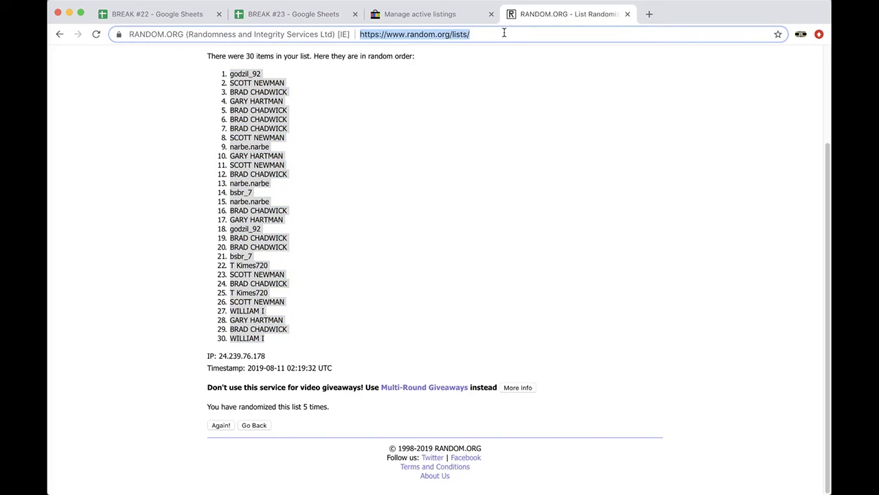
{"action": "key", "text": "Return"}
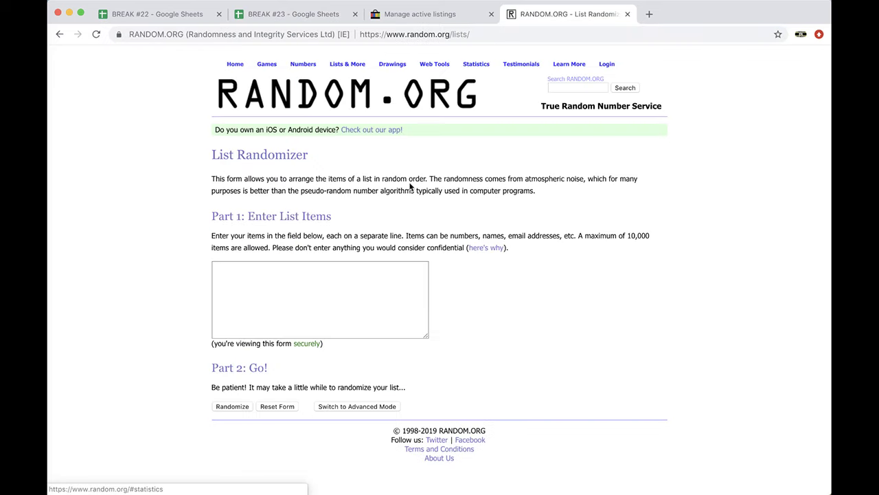
{"action": "left_click", "coordinate": [318, 267]}
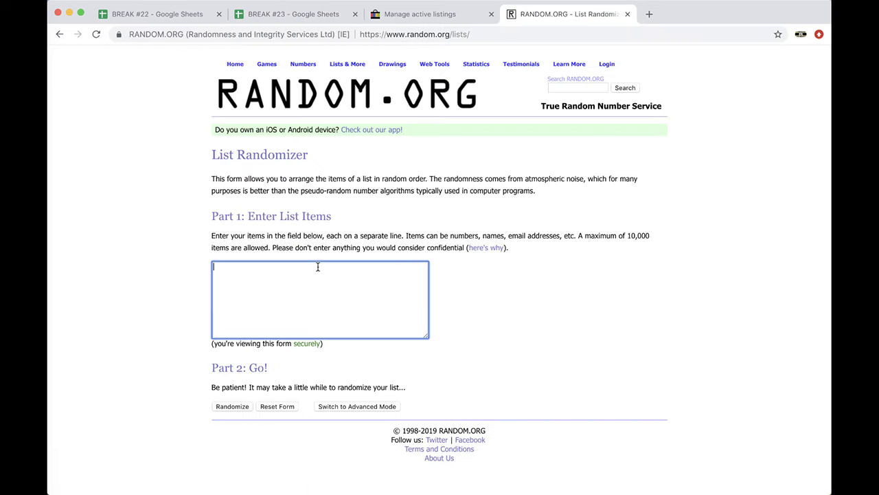
- Randomize the participant list five times and copy the first two names of the final order
{"action": "left_click", "coordinate": [230, 410]}
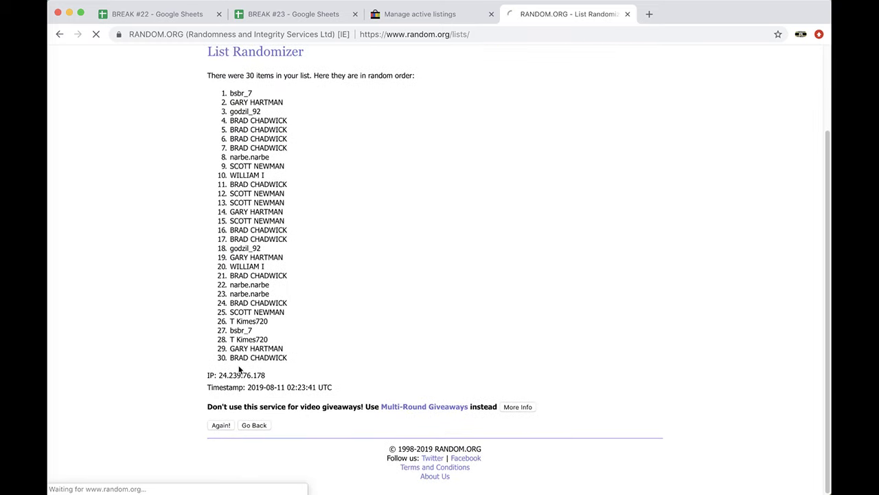
{"action": "left_click", "coordinate": [220, 425]}
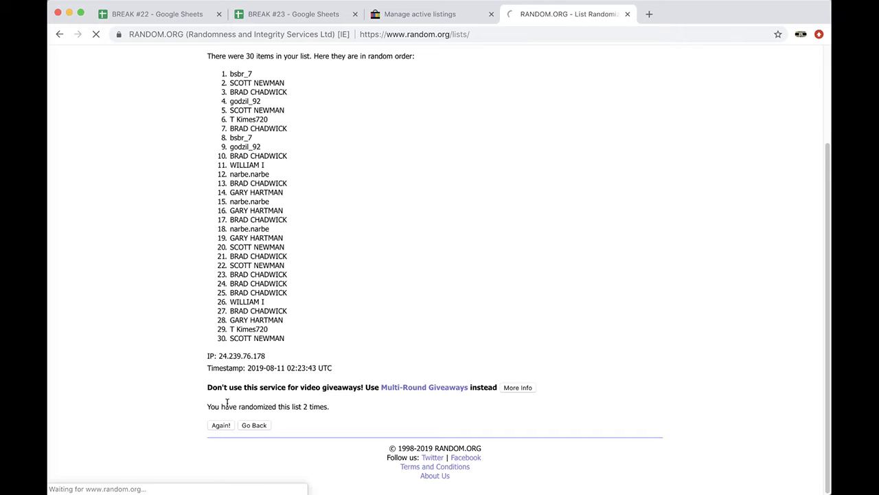
{"action": "left_click", "coordinate": [220, 424]}
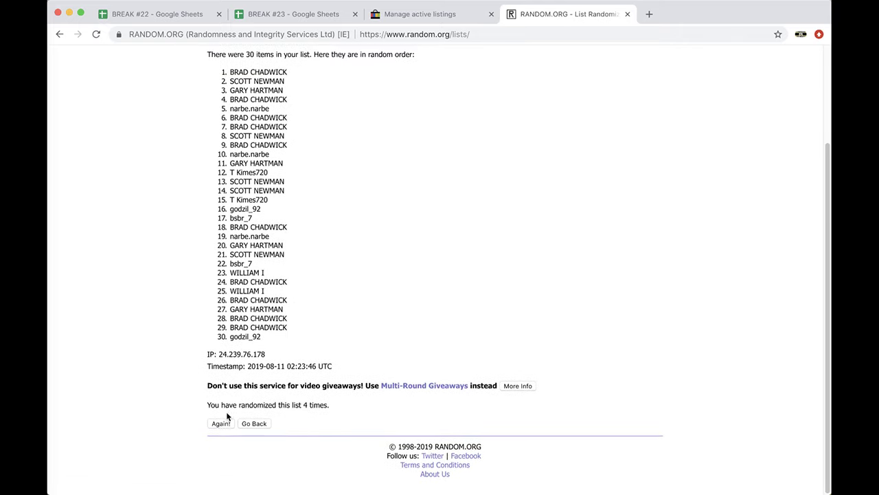
{"action": "left_click", "coordinate": [222, 421]}
{"action": "triple_click", "coordinate": [242, 198]}
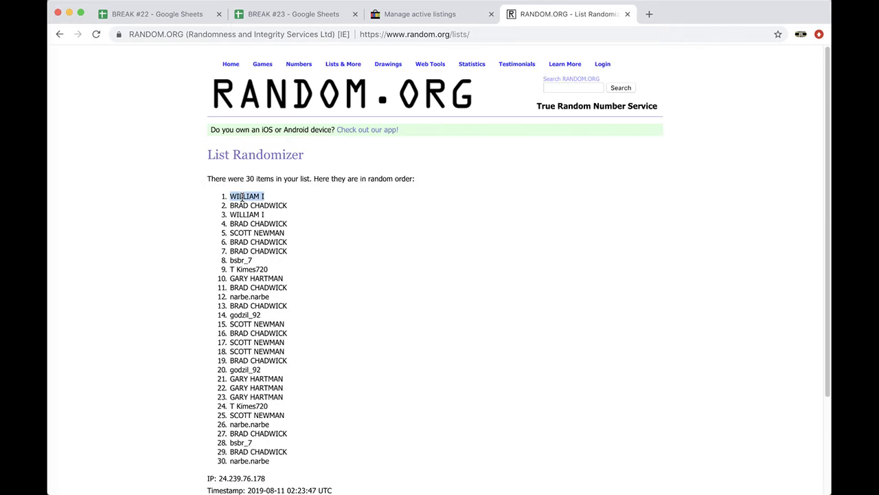
{"action": "left_click_drag", "start_coordinate": [299, 202], "coordinate": [235, 195]}
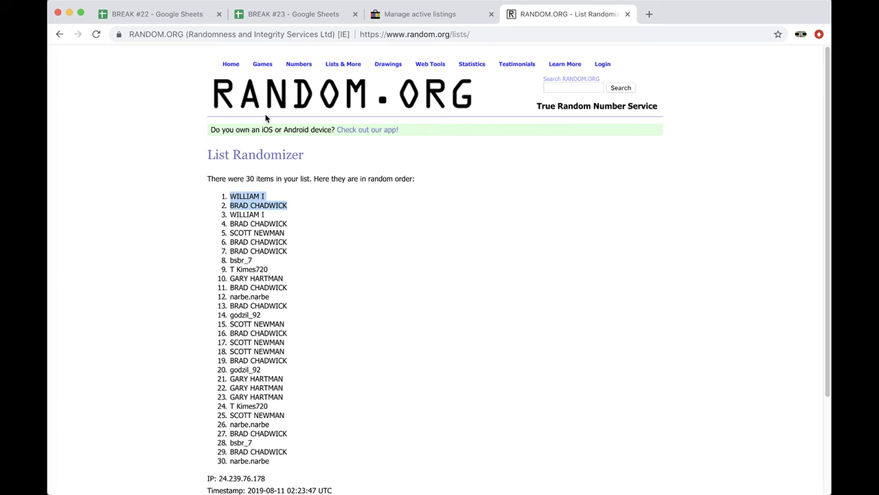
- In the BREAK #22 spreadsheet, add the two copied names to C24:C25 of the BB BB #17 sheet as values only
{"action": "left_click", "coordinate": [201, 15]}
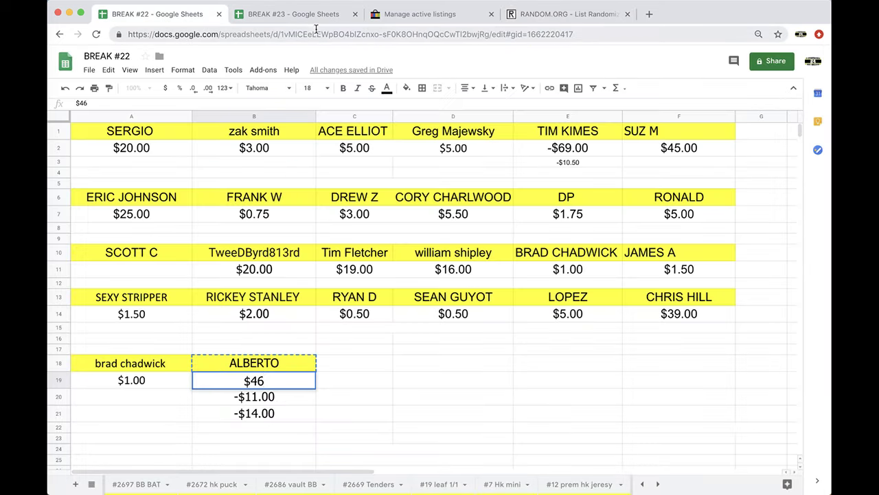
{"action": "left_click", "coordinate": [298, 14]}
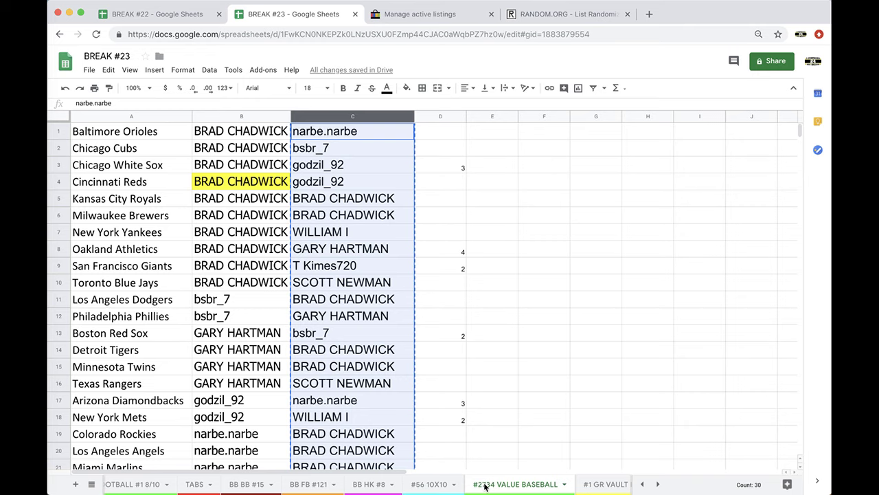
{"action": "left_click", "coordinate": [484, 486]}
{"action": "left_click", "coordinate": [157, 13]}
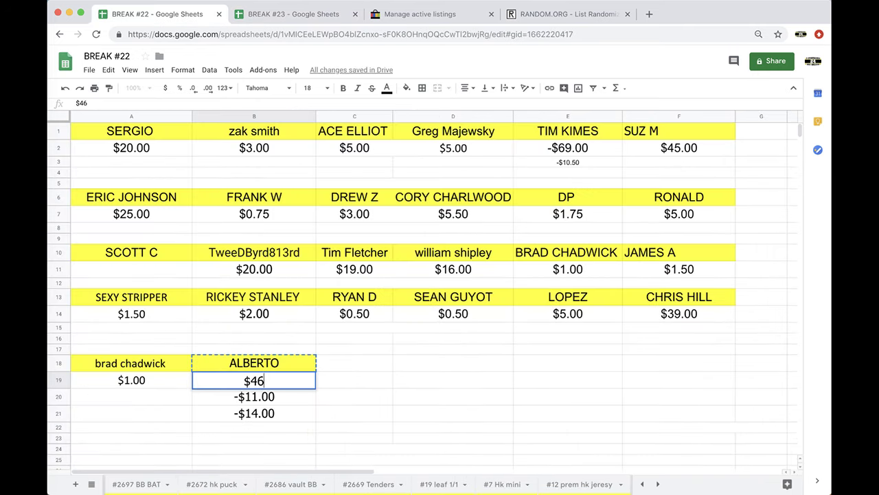
{"action": "scroll", "coordinate": [281, 485], "scroll_direction": "left", "scroll_amount": 5}
{"action": "left_click", "coordinate": [283, 485]}
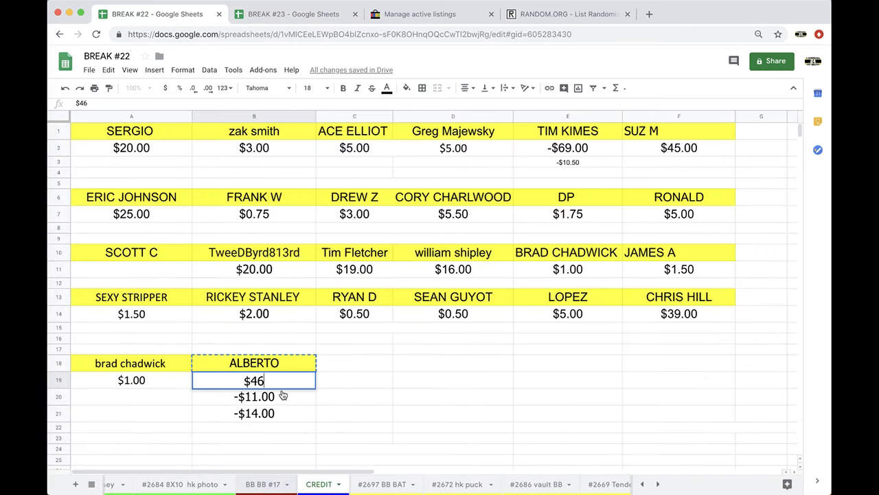
{"action": "scroll", "coordinate": [318, 323], "scroll_direction": "down", "scroll_amount": 2}
{"action": "scroll", "coordinate": [321, 327], "scroll_direction": "down", "scroll_amount": 5}
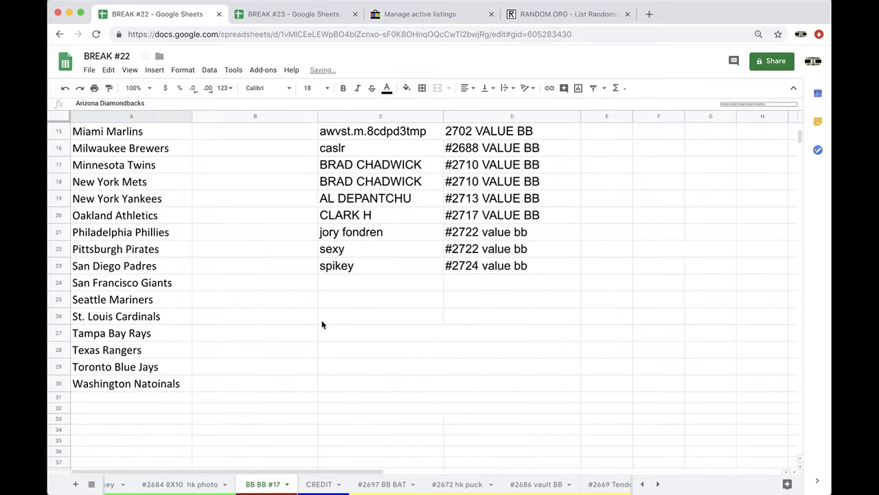
{"action": "left_click", "coordinate": [348, 286]}
{"action": "key", "text": "ctrl+v"}
{"action": "left_click", "coordinate": [456, 318]}
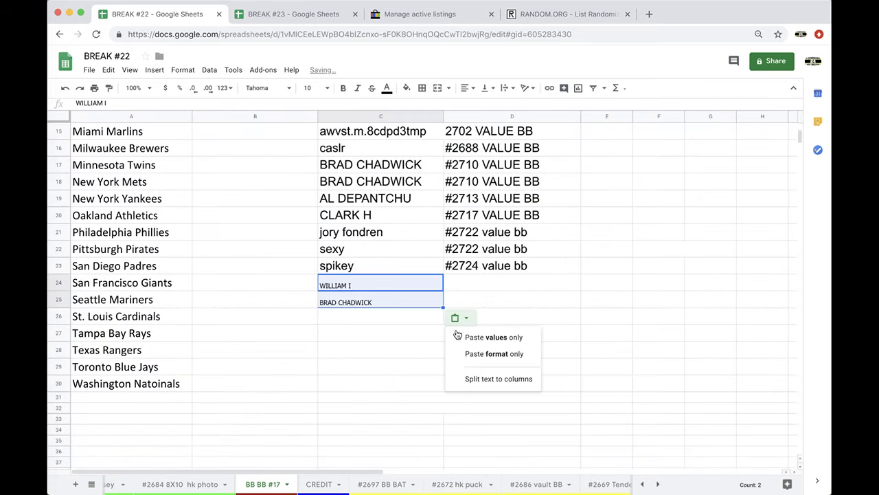
{"action": "left_click", "coordinate": [526, 336]}
- Enter #2734 VALUE BB beside both newly added names, in D24 and D25
{"action": "left_click", "coordinate": [464, 282]}
{"action": "type", "text": "#27"}
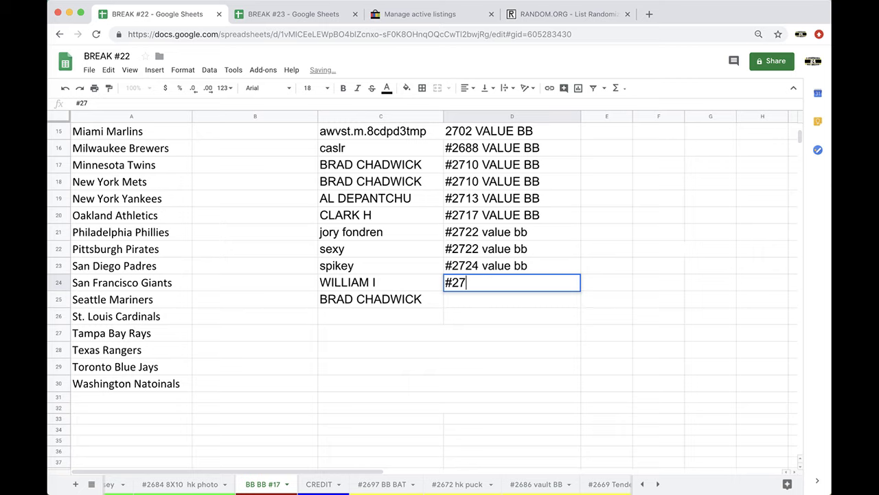
{"action": "type", "text": "34 VALUE "}
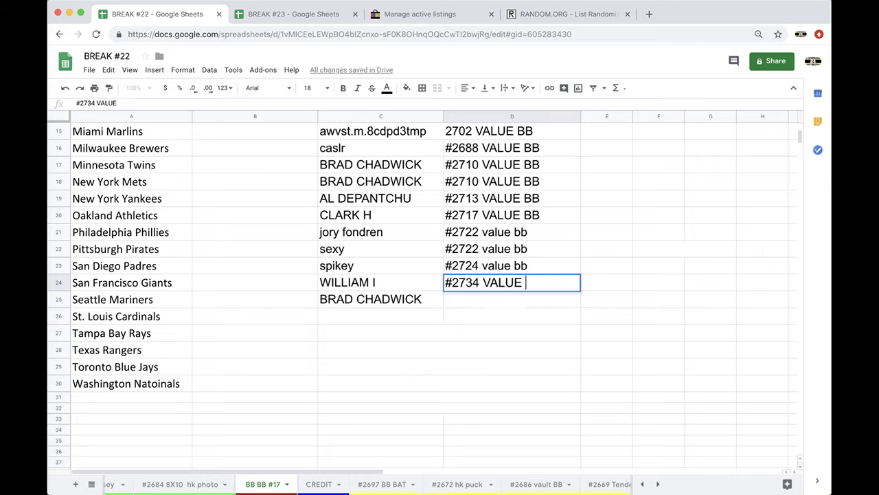
{"action": "type", "text": "BB"}
{"action": "key", "text": "Return"}
{"action": "key", "text": "Up"}
{"action": "key", "text": "ctrl+c"}
{"action": "key", "text": "Down"}
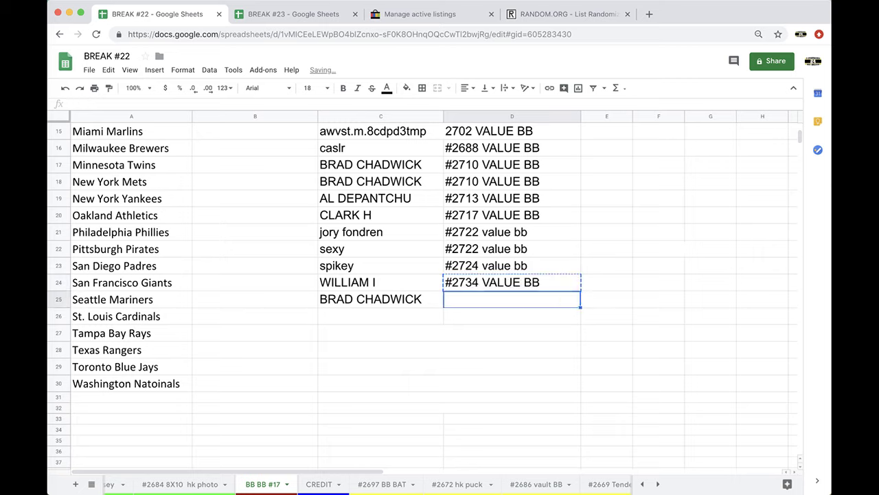
{"action": "key", "text": "ctrl+v"}
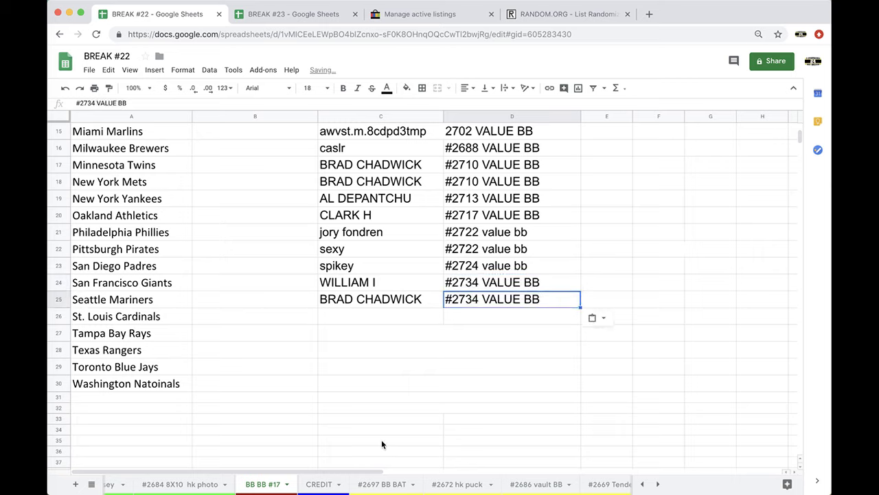
- In the BREAK #23 spreadsheet, move the #2733 GR FB JERSEY sheet ahead of #1 GR VAULT FB 8/10
{"action": "left_click", "coordinate": [275, 18]}
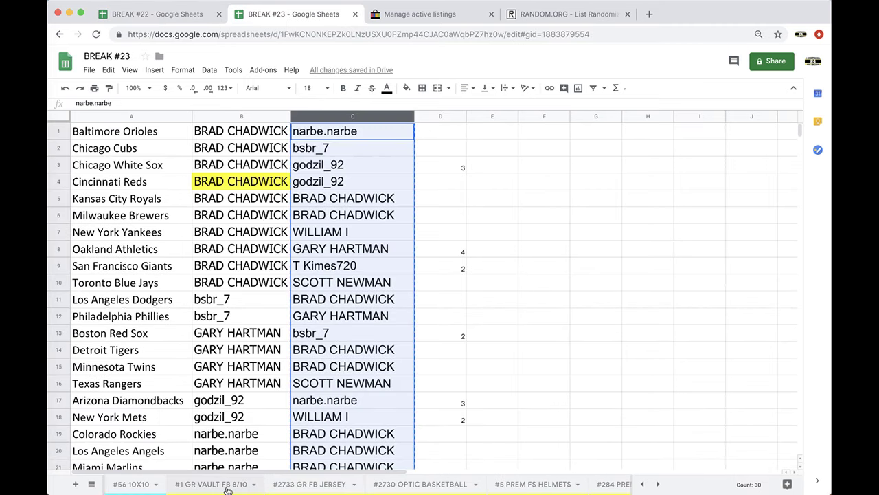
{"action": "left_click", "coordinate": [227, 485]}
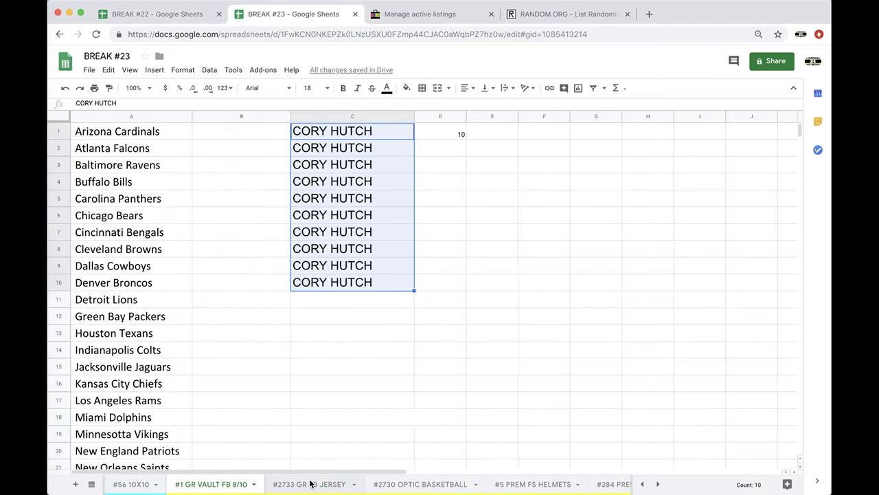
{"action": "left_click", "coordinate": [310, 483]}
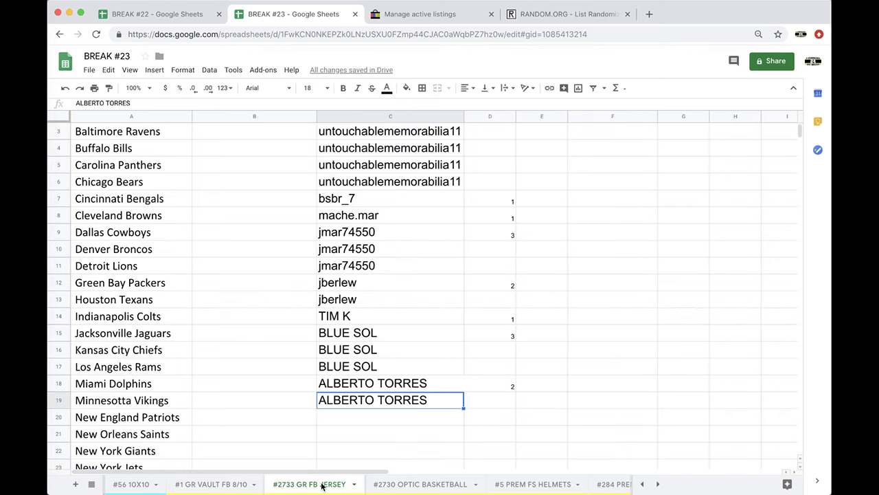
{"action": "left_click_drag", "start_coordinate": [322, 486], "coordinate": [216, 487]}
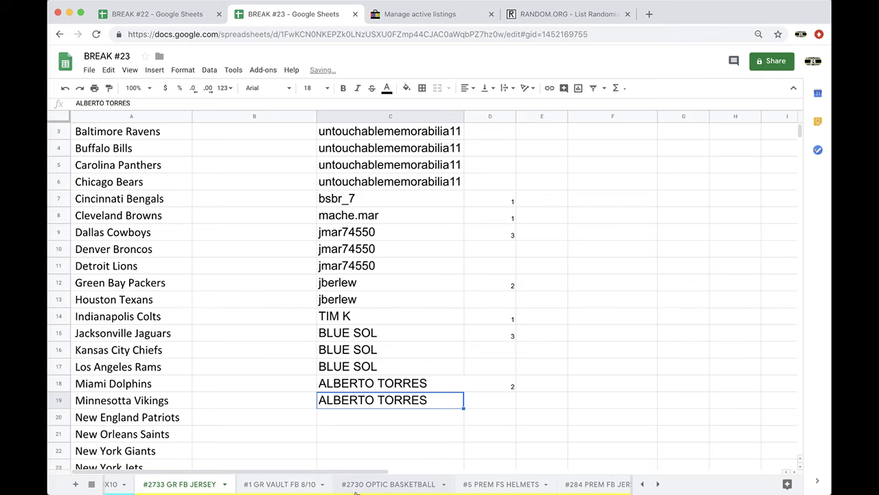
- Examine how far the remaining BREAK #23 sheets are filled, including #2730 OPTIC BASKETBALL, #5 PREM FS HELMETS and #284 PREM FB JERSEY
{"action": "left_click", "coordinate": [354, 484]}
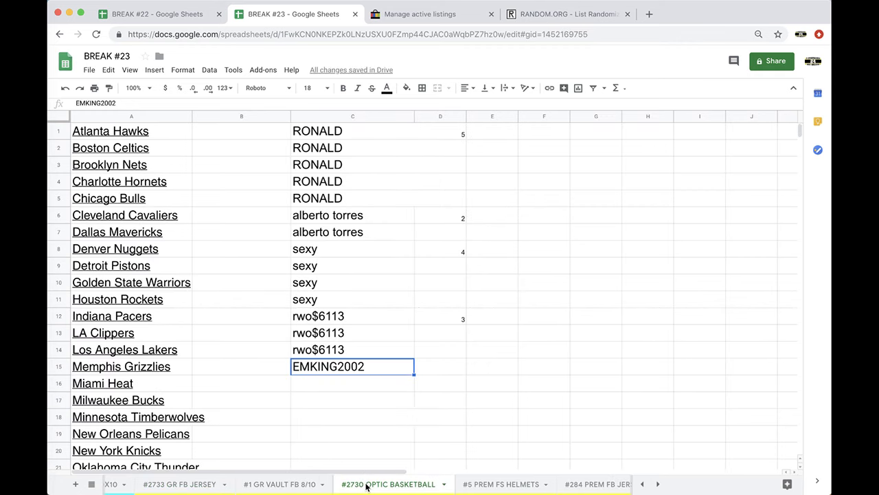
{"action": "left_click", "coordinate": [305, 488]}
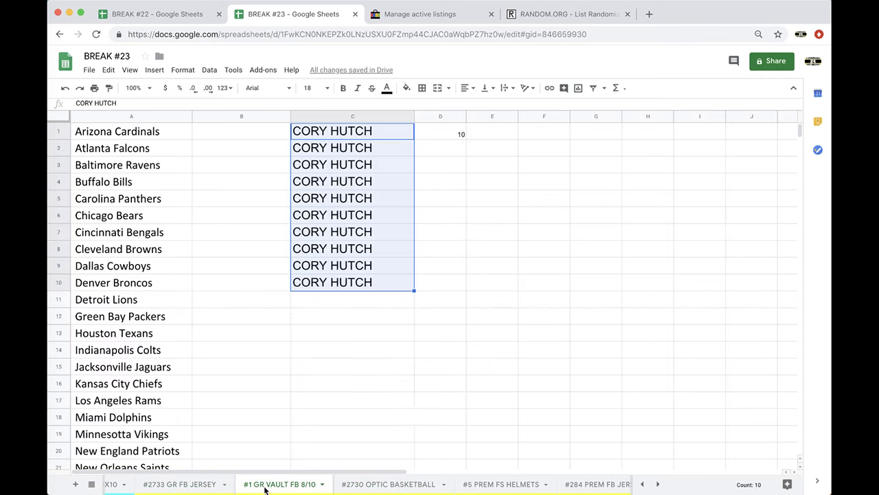
{"action": "left_click", "coordinate": [220, 483]}
{"action": "left_click", "coordinate": [467, 487]}
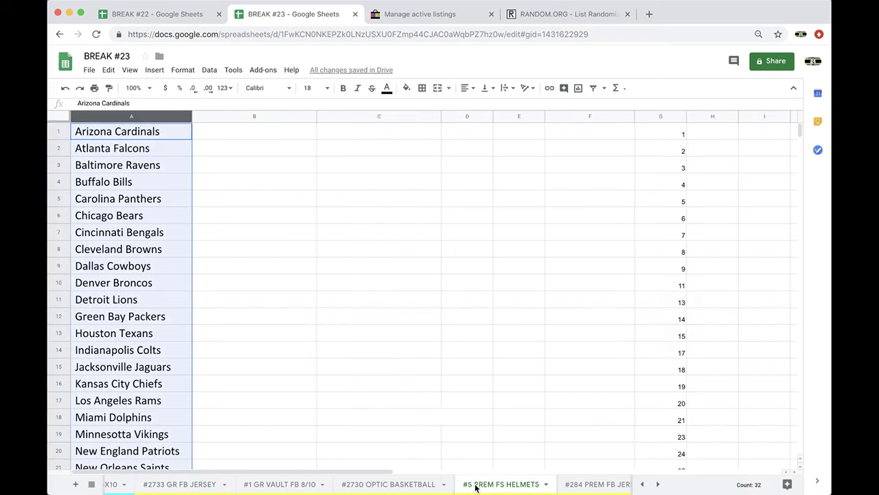
{"action": "left_click", "coordinate": [481, 486]}
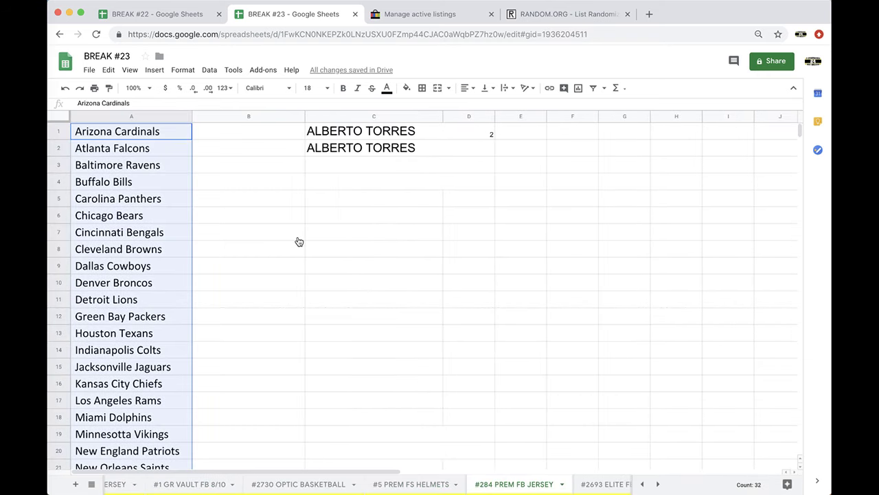
{"action": "scroll", "coordinate": [441, 489], "scroll_direction": "right", "scroll_amount": 10}
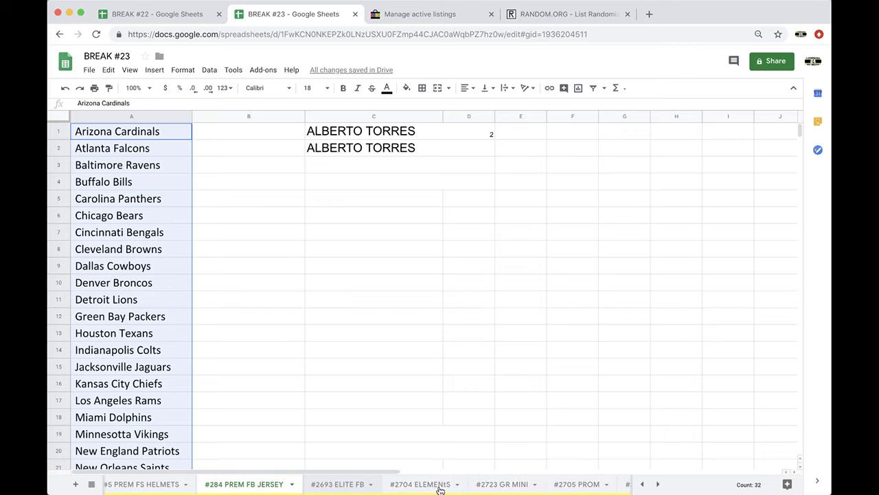
{"action": "scroll", "coordinate": [441, 489], "scroll_direction": "left", "scroll_amount": 10}
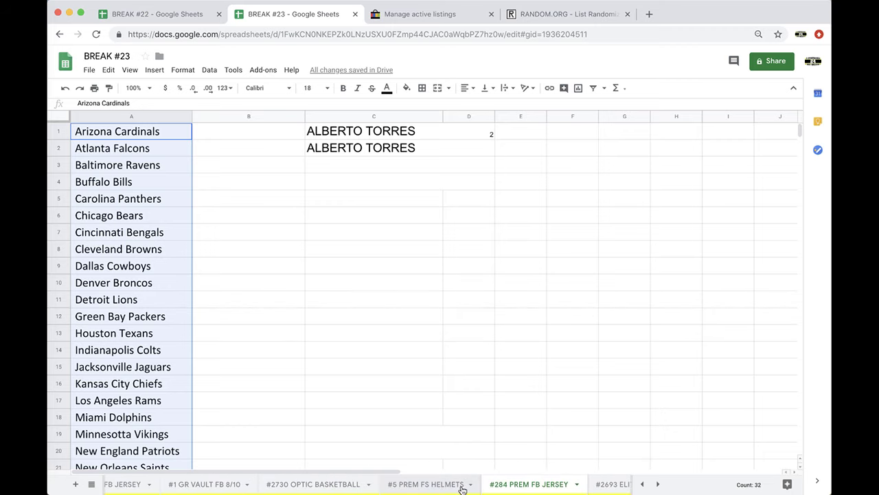
{"action": "left_click", "coordinate": [459, 488]}
{"action": "scroll", "coordinate": [459, 488], "scroll_direction": "right", "scroll_amount": 2}
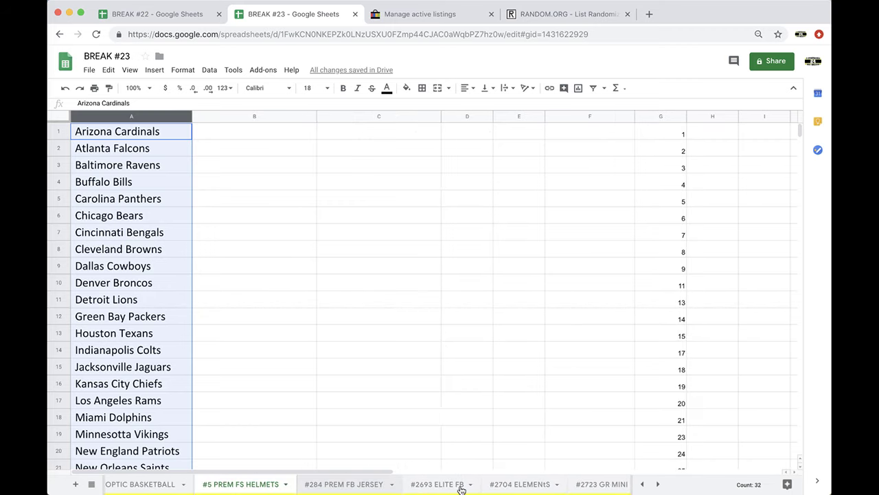
{"action": "left_click", "coordinate": [498, 488]}
{"action": "scroll", "coordinate": [368, 484], "scroll_direction": "right", "scroll_amount": 10}
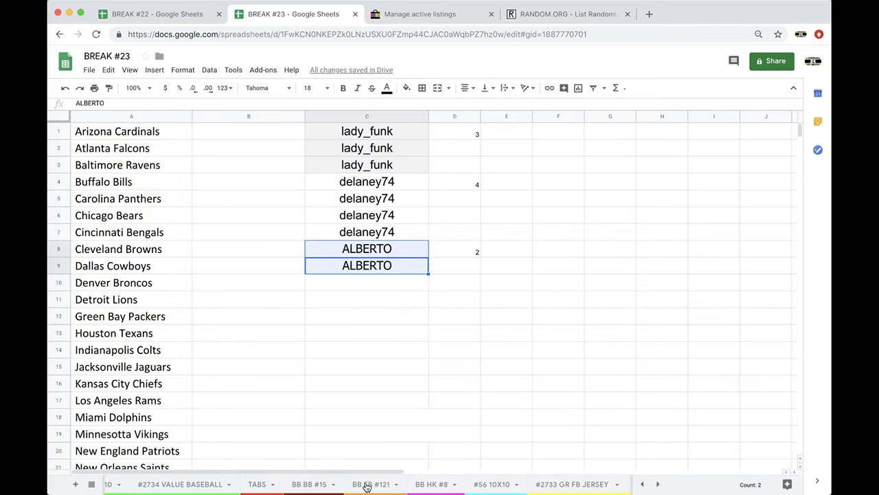